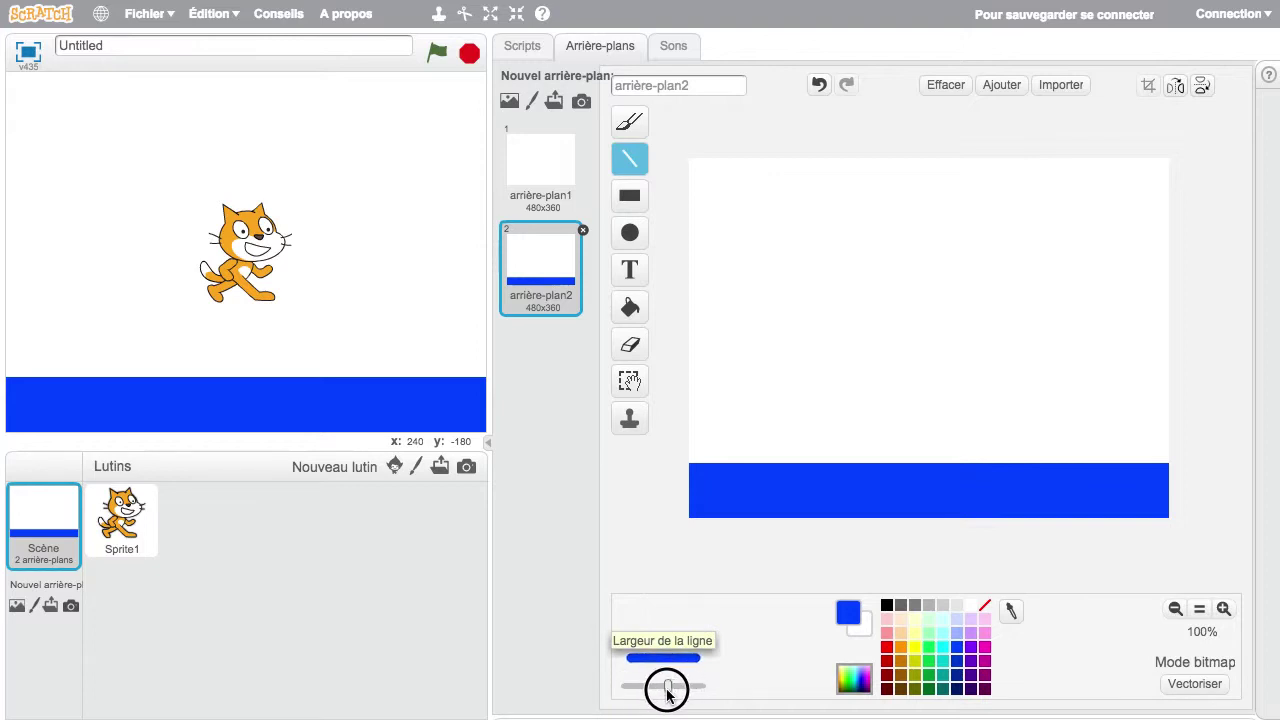
Draw a grey A-shaped tower with three crossbars, standing on the blue strip of backdrop arrière-plan2, using the Line tool
{"action": "left_click", "coordinate": [914, 605]}
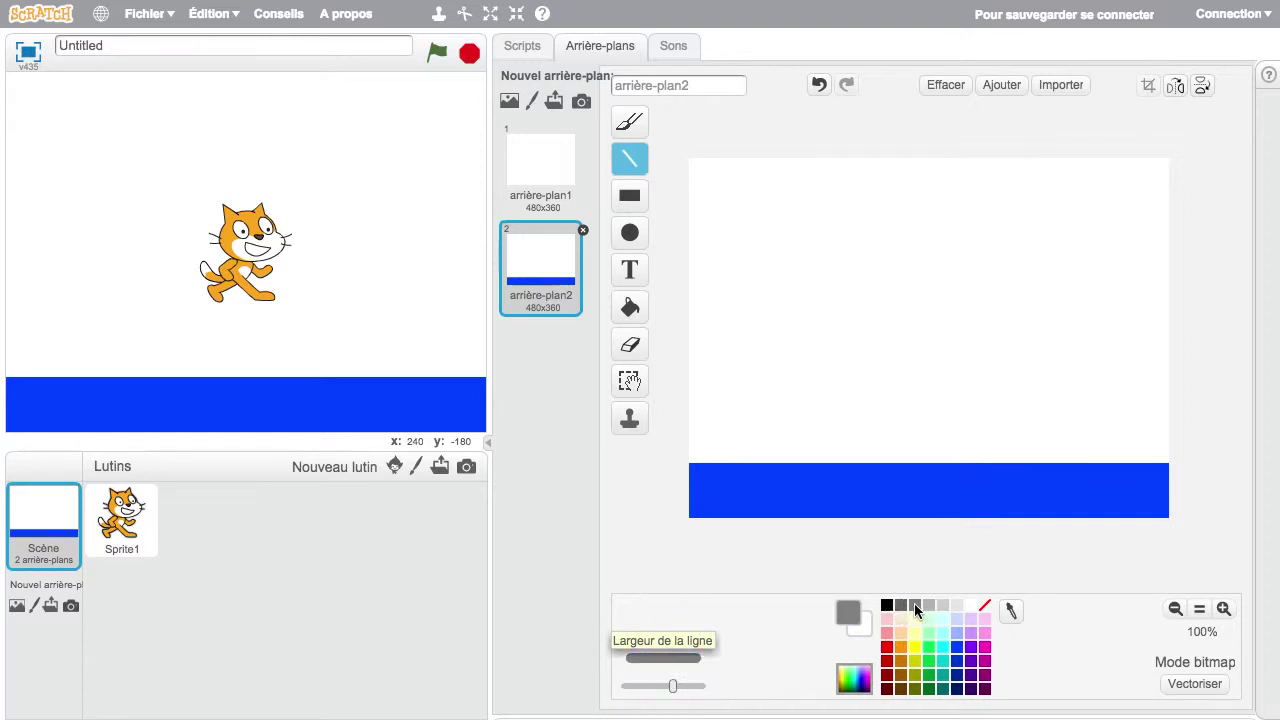
{"action": "mouse_move", "coordinate": [857, 457]}
{"action": "left_mouse_down"}
{"action": "mouse_move", "coordinate": [928, 260]}
{"action": "mouse_move", "coordinate": [987, 455]}
{"action": "left_mouse_up"}
{"action": "left_click_drag", "start_coordinate": [873, 408], "coordinate": [967, 408]}
{"action": "left_click_drag", "start_coordinate": [903, 342], "coordinate": [967, 341]}
{"action": "left_click_drag", "start_coordinate": [875, 421], "coordinate": [970, 420]}
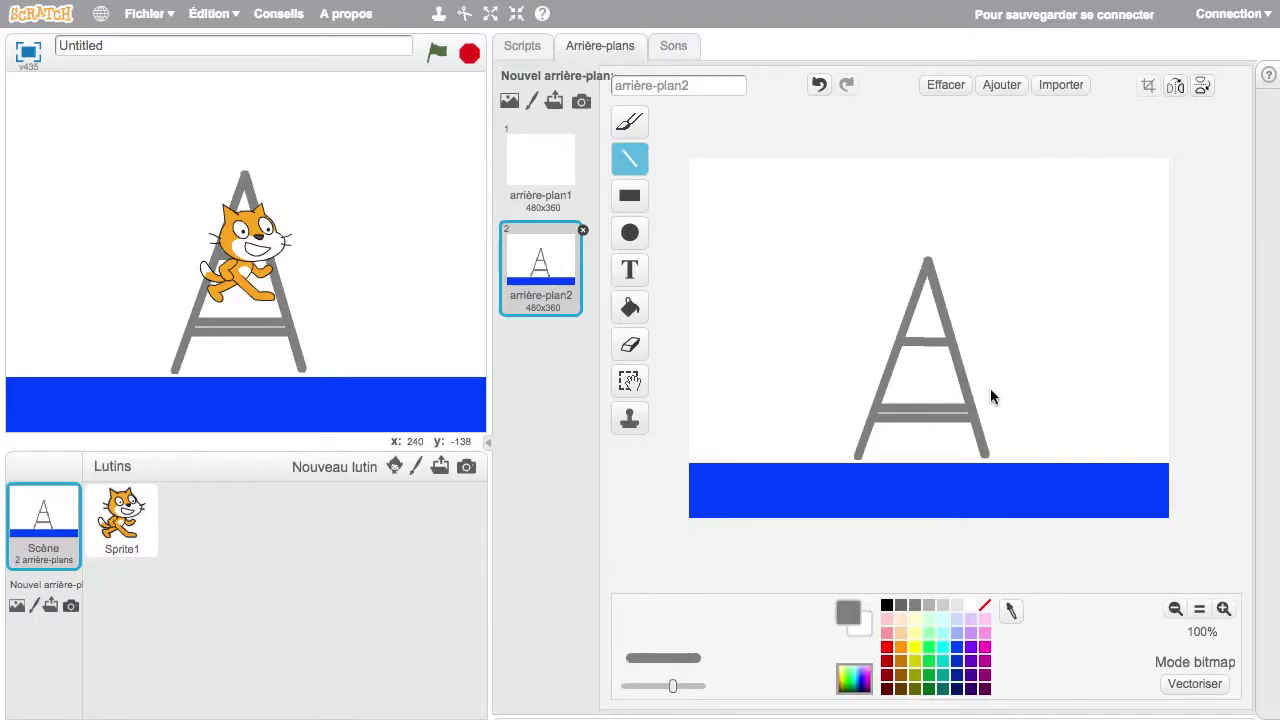
Import tiago.jpg from the Desktop as a new sprite
{"action": "left_click", "coordinate": [444, 465]}
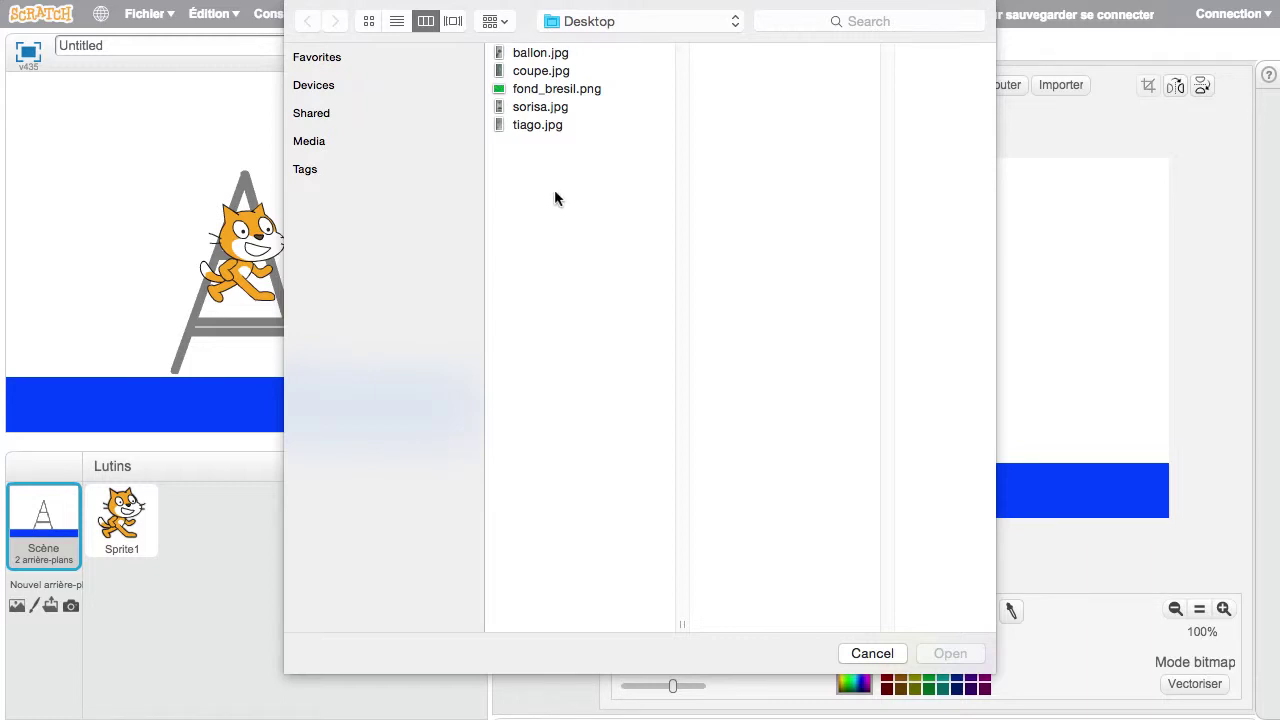
{"action": "left_click", "coordinate": [548, 123]}
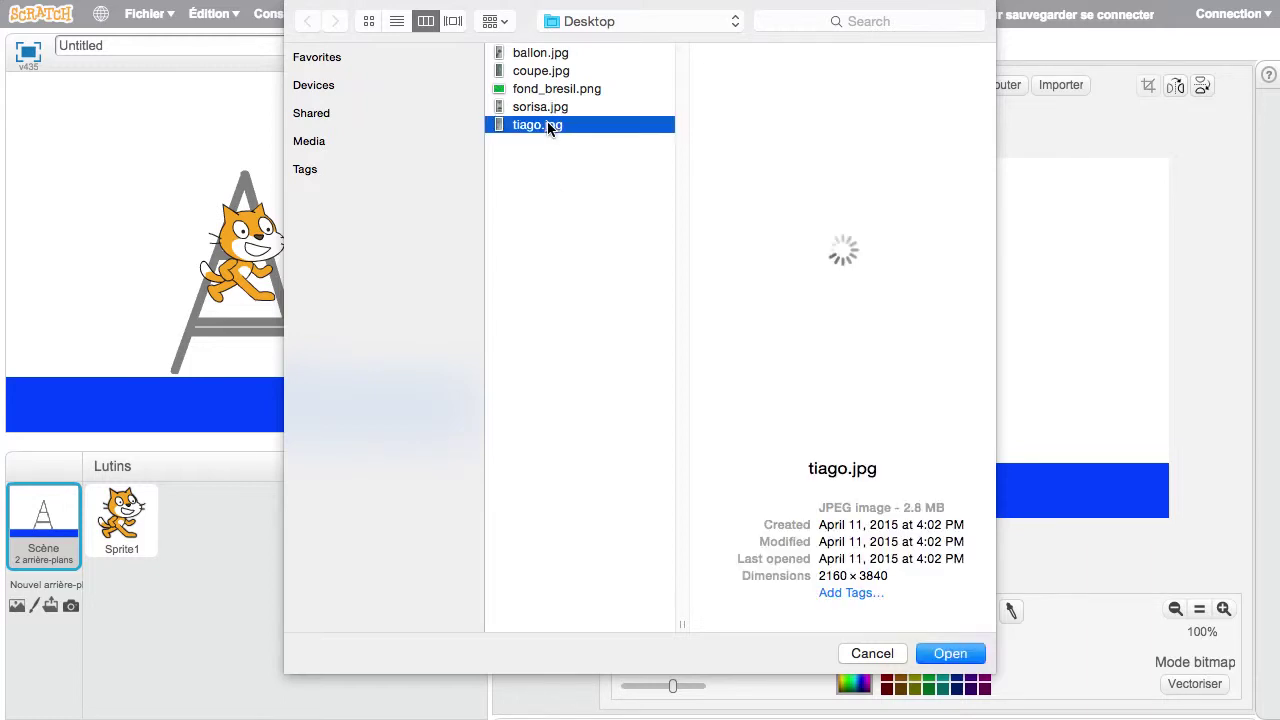
{"action": "left_click", "coordinate": [952, 653]}
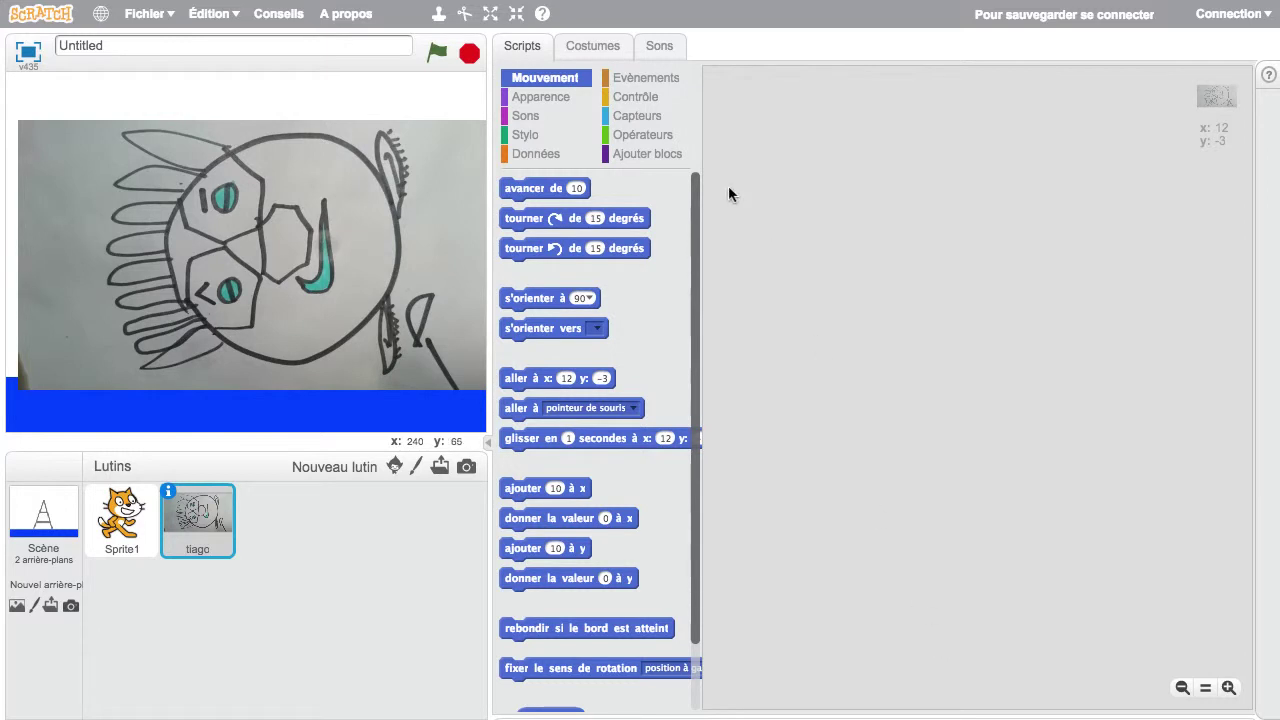
Select the whole drawing in the tiago costume and rotate it 90 degrees clockwise so the face is upright
{"action": "left_click", "coordinate": [600, 46]}
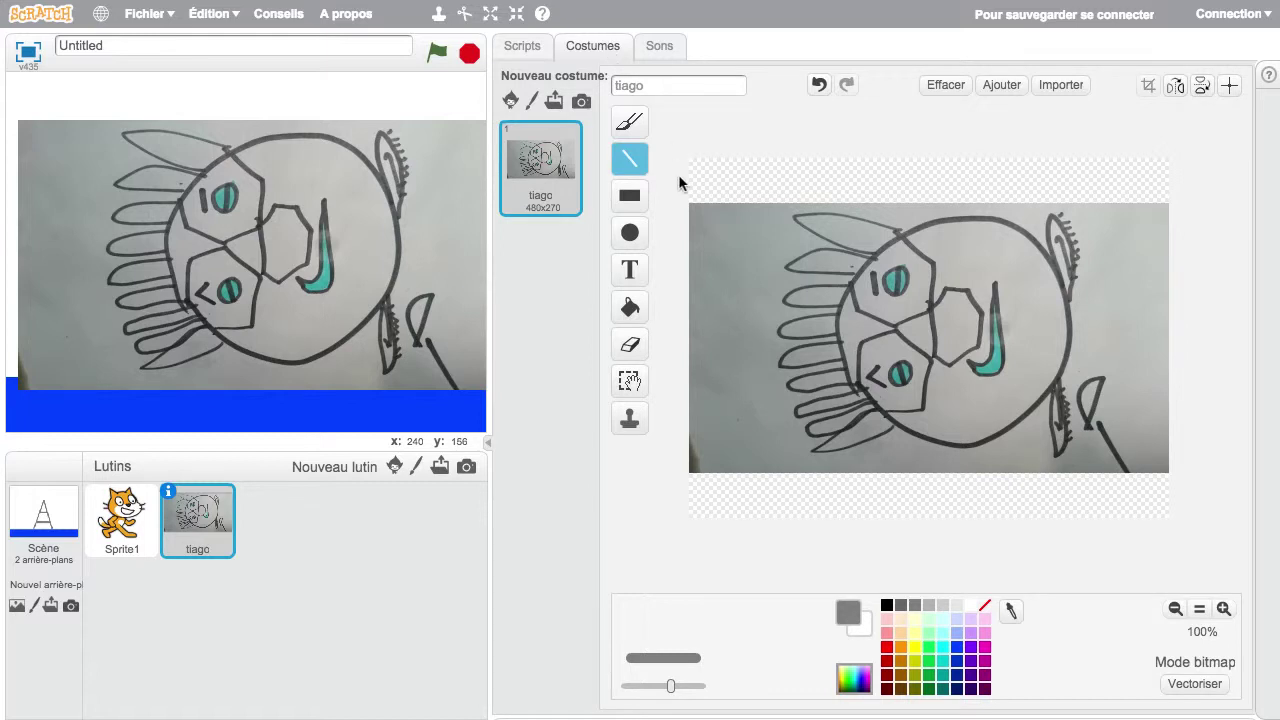
{"action": "left_click", "coordinate": [627, 384]}
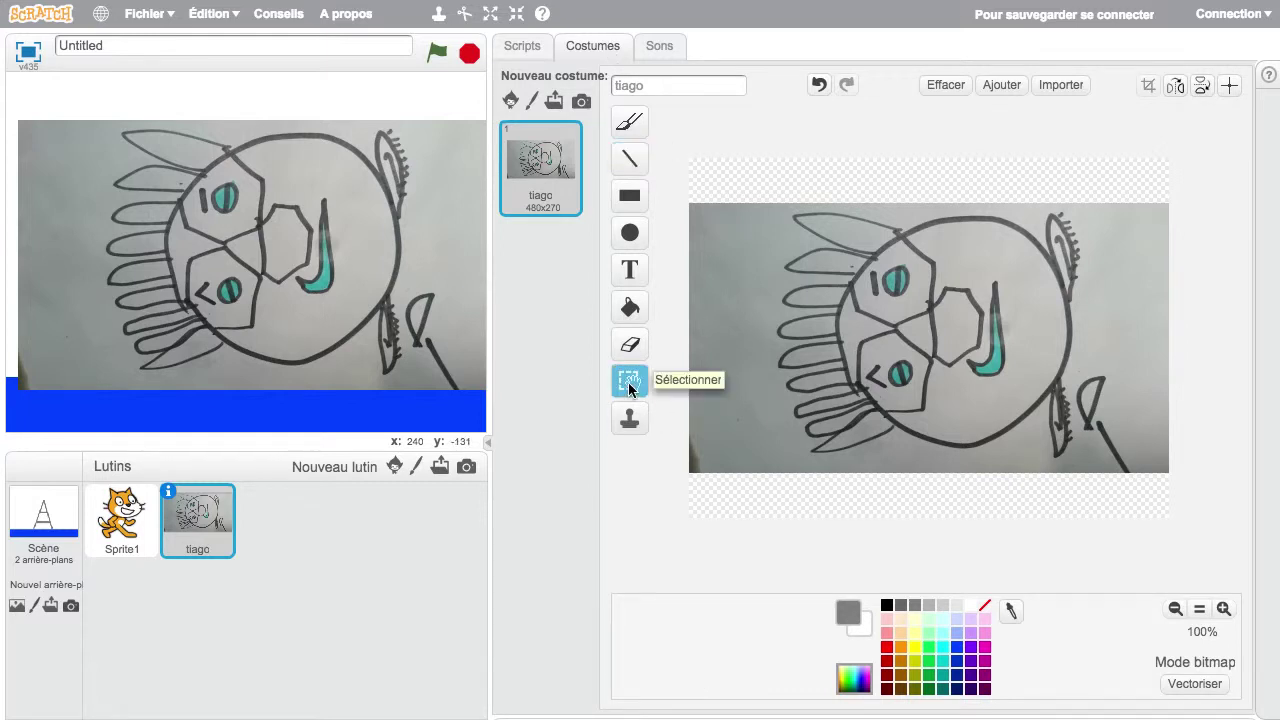
{"action": "left_click_drag", "start_coordinate": [680, 203], "coordinate": [1176, 484]}
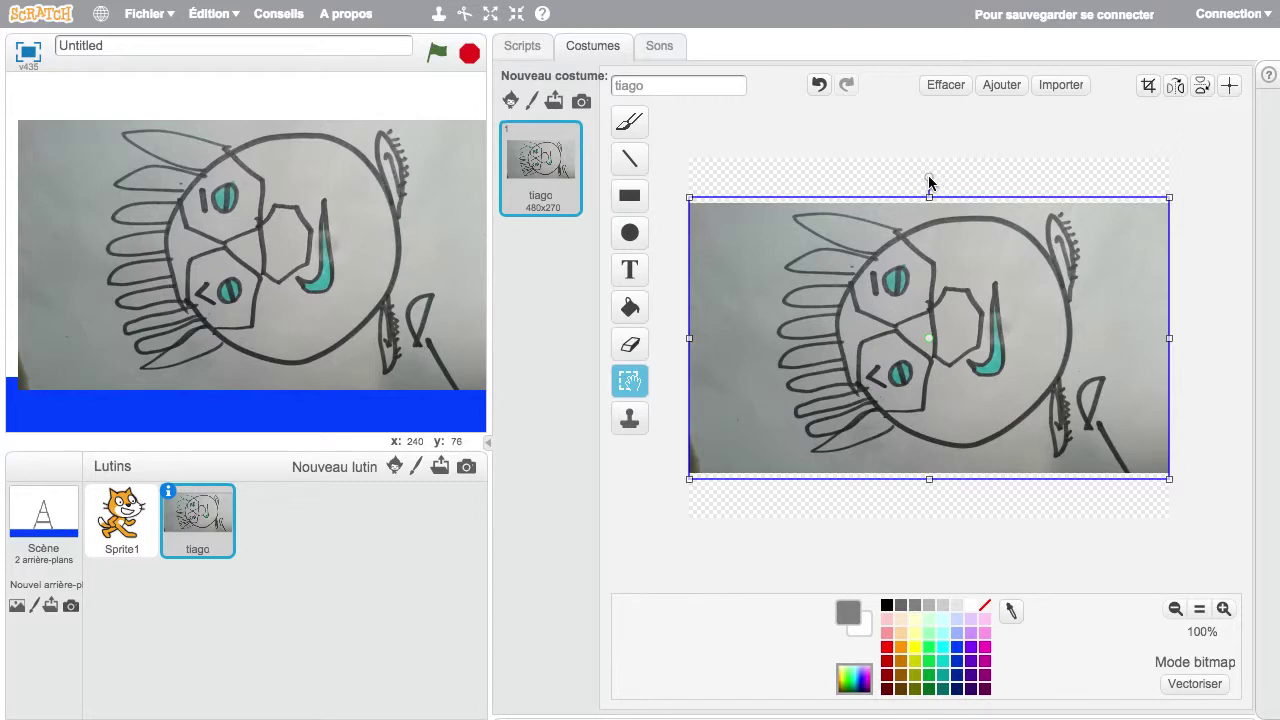
{"action": "left_click_drag", "start_coordinate": [928, 182], "coordinate": [1024, 339]}
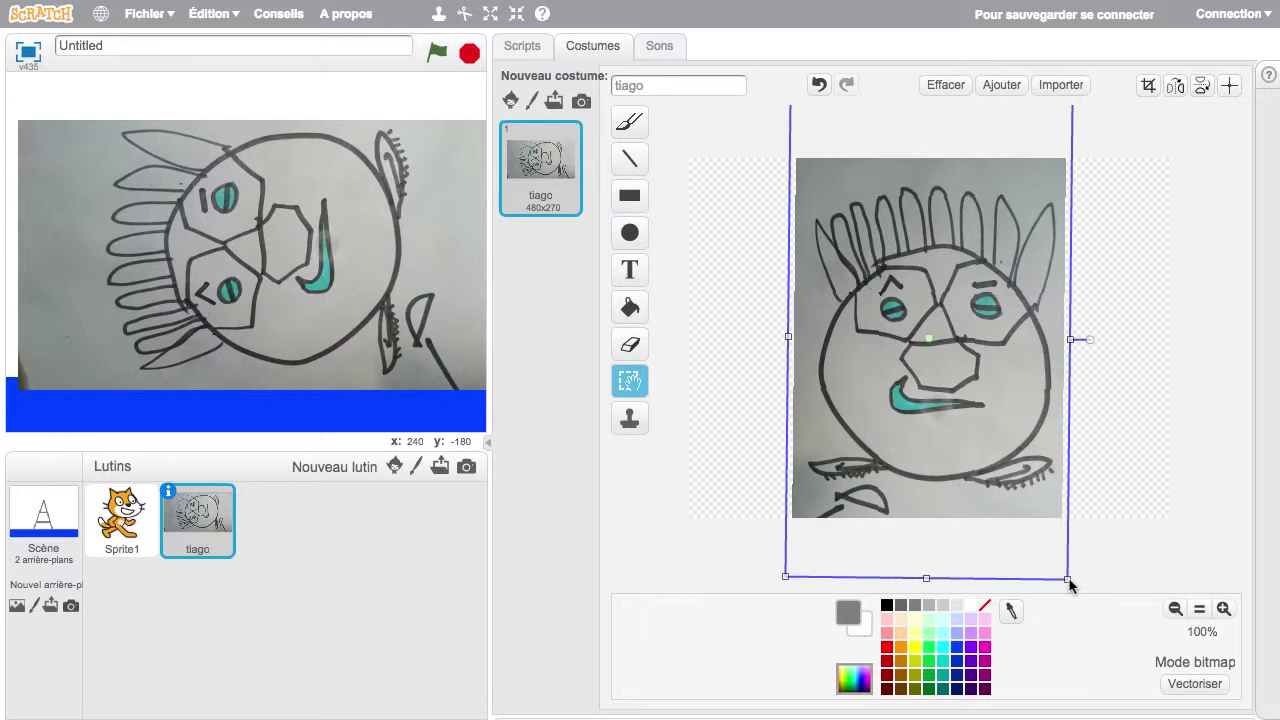
Shrink the tiago drawing to about 59x103, centre it on the canvas, and stand the sprite on the blue strip at the stage's left edge
{"action": "left_click_drag", "start_coordinate": [1068, 582], "coordinate": [854, 237]}
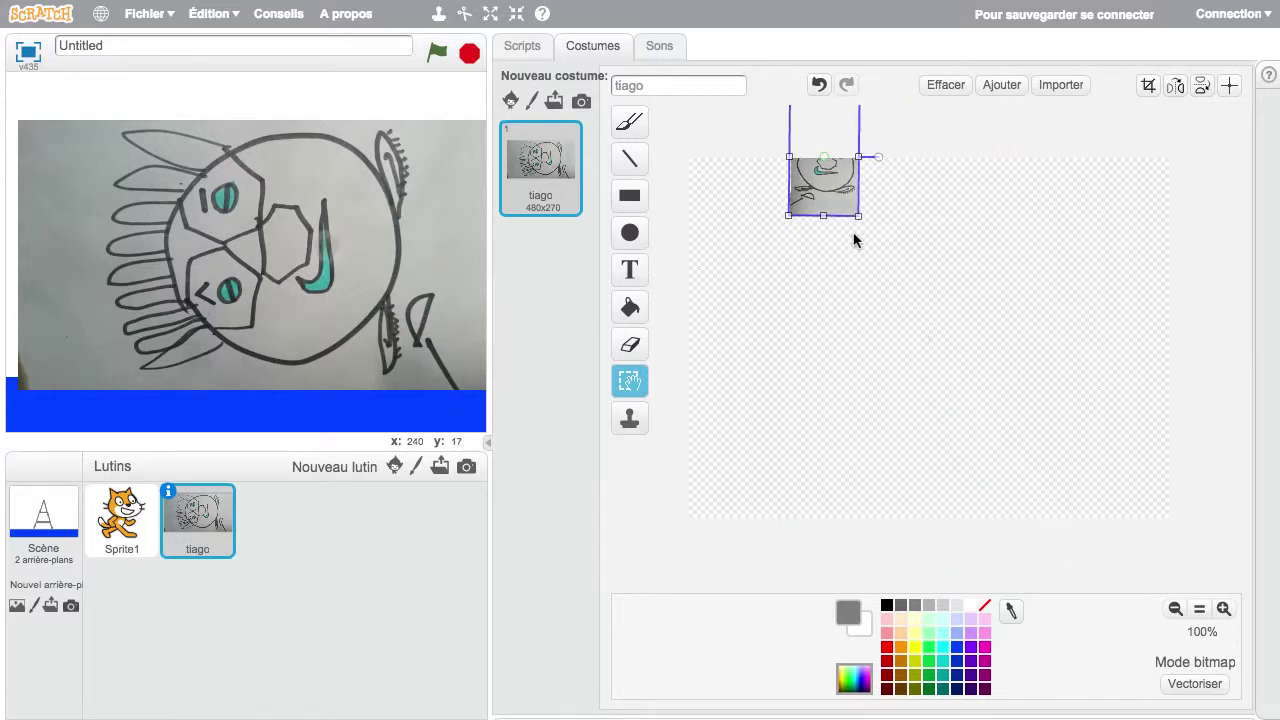
{"action": "left_click_drag", "start_coordinate": [826, 194], "coordinate": [937, 363]}
{"action": "left_click", "coordinate": [937, 364]}
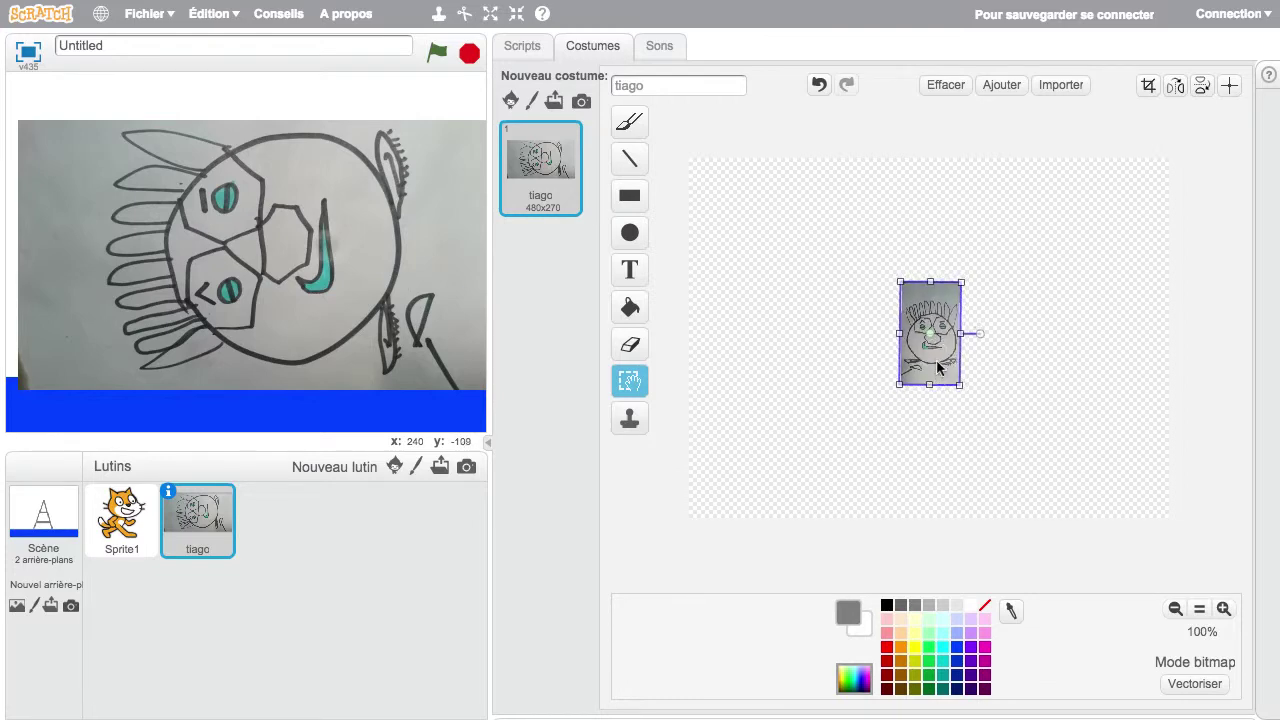
{"action": "left_click", "coordinate": [1001, 388]}
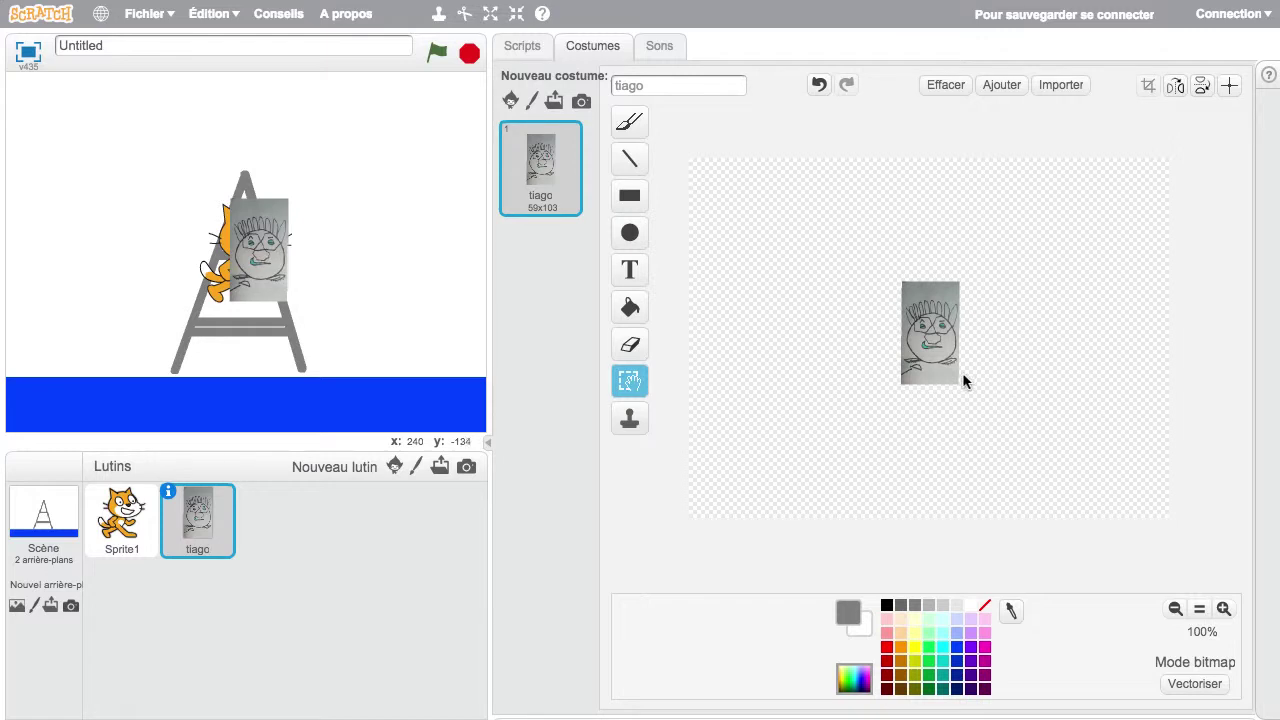
{"action": "left_click_drag", "start_coordinate": [264, 250], "coordinate": [42, 322]}
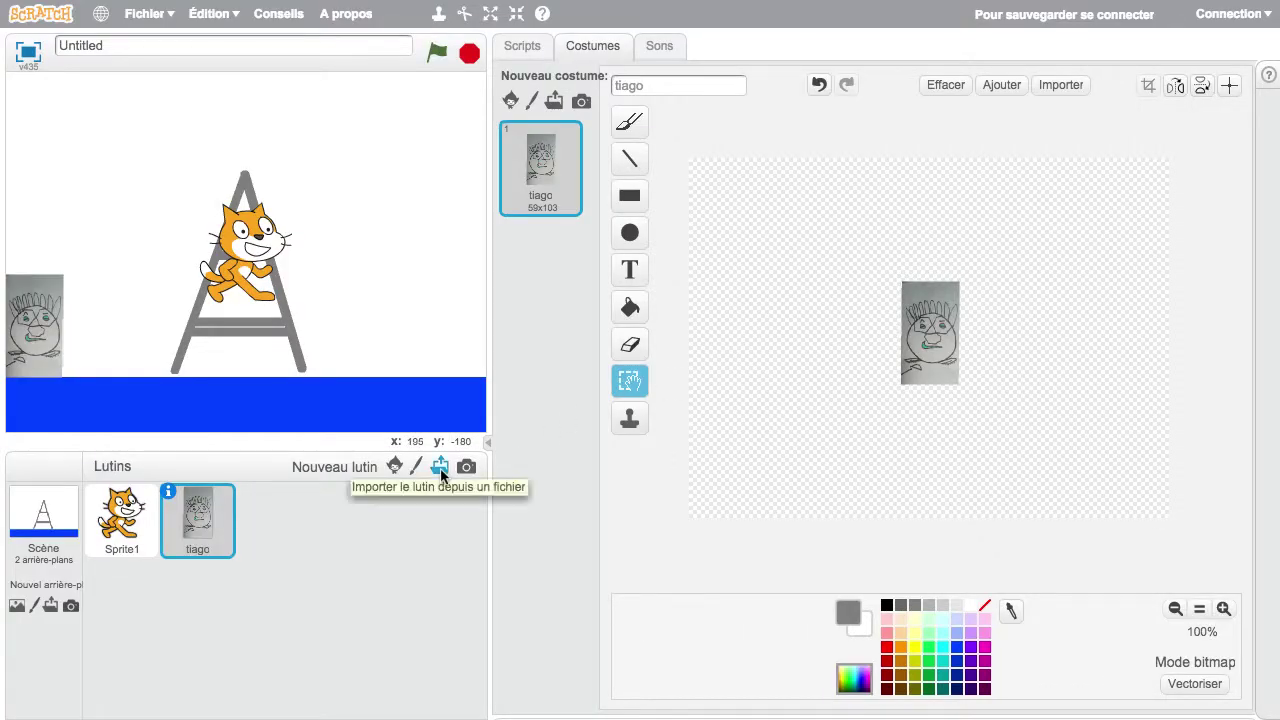
Import sorisa.jpg as a new sprite and rotate its whole costume drawing 90 degrees clockwise to stand upright
{"action": "left_click", "coordinate": [441, 475]}
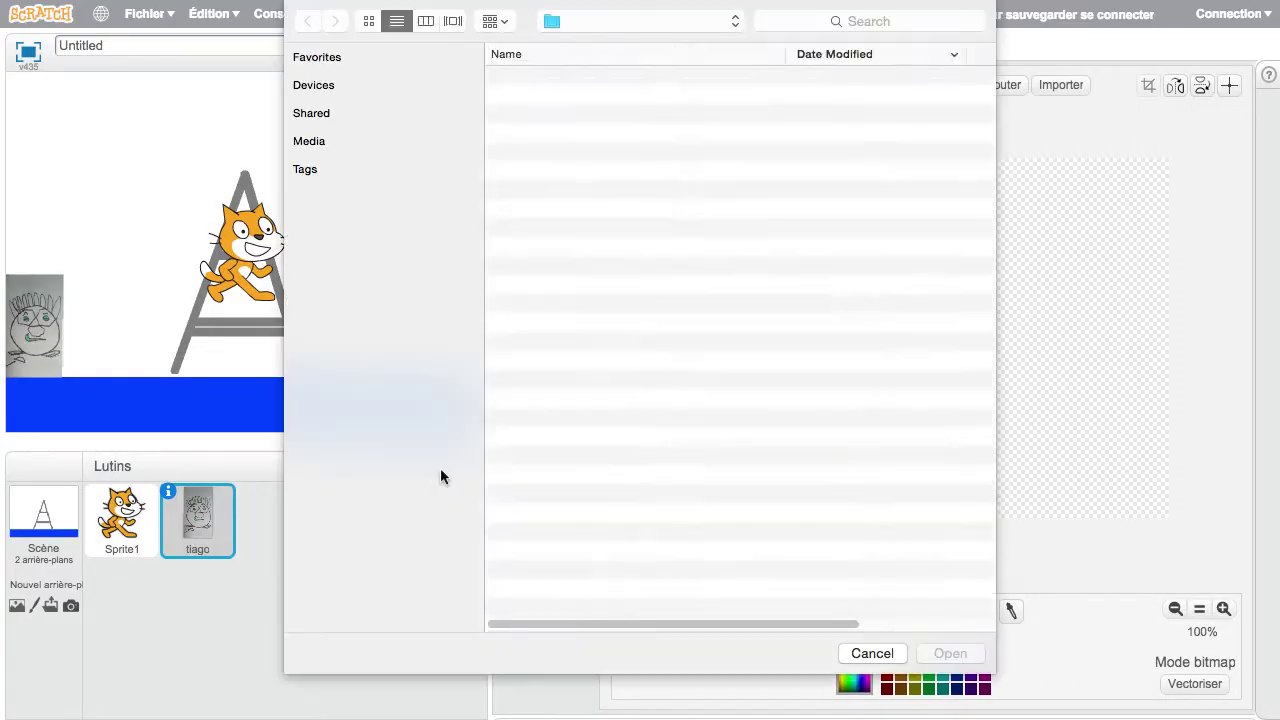
{"action": "double_click", "coordinate": [548, 108]}
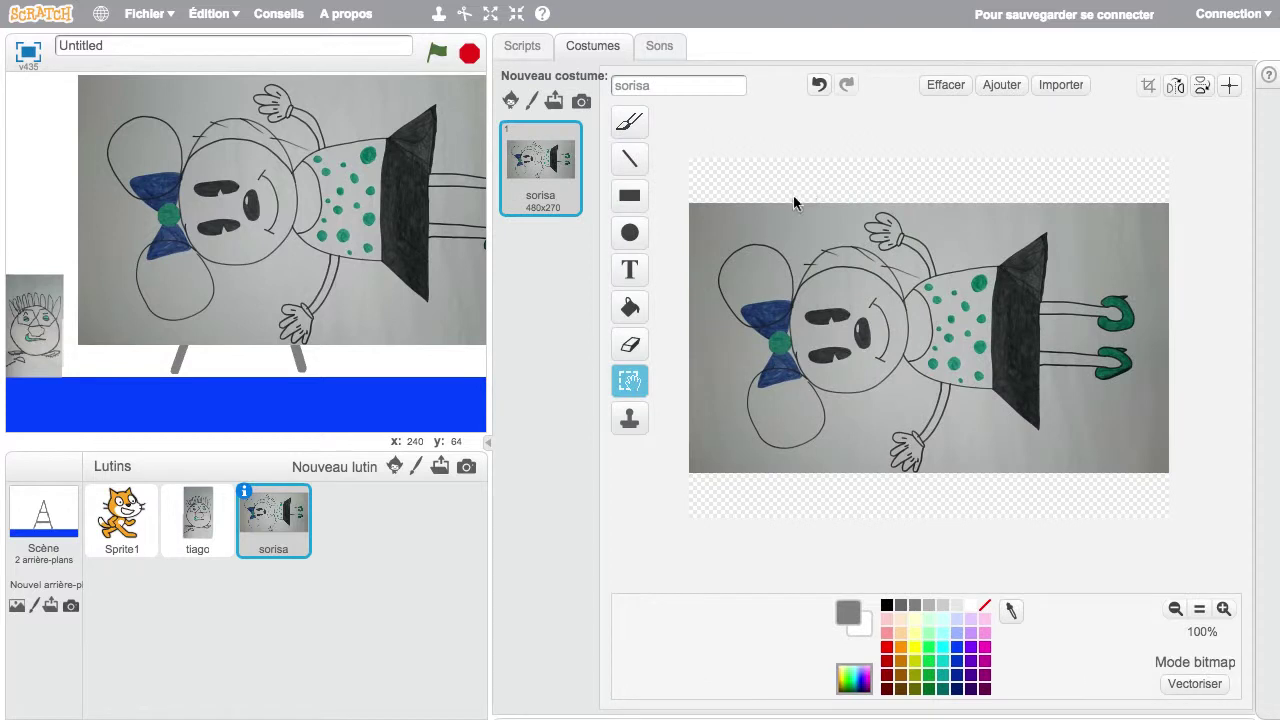
{"action": "left_click_drag", "start_coordinate": [682, 198], "coordinate": [1174, 477]}
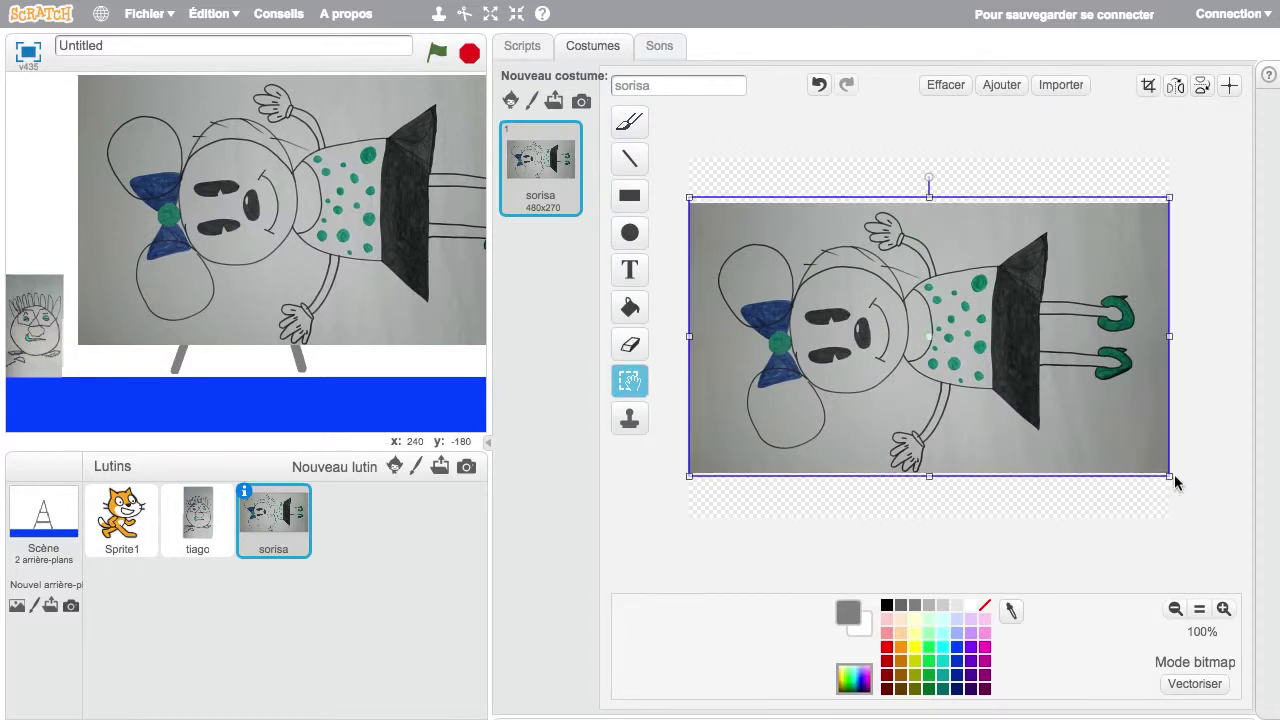
{"action": "left_click_drag", "start_coordinate": [930, 175], "coordinate": [1023, 337]}
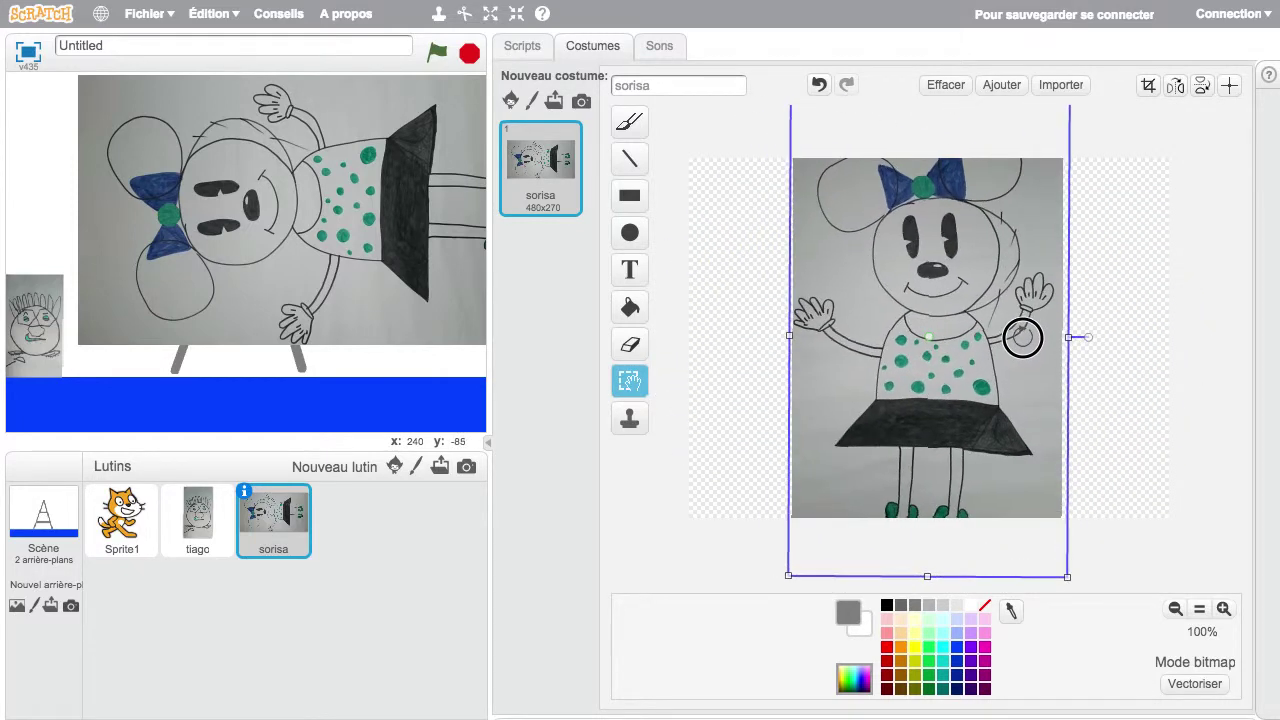
Shrink the sorisa drawing to about the size of tiago and place the sprite just right of tiago on the blue strip
{"action": "left_click_drag", "start_coordinate": [1066, 580], "coordinate": [977, 388]}
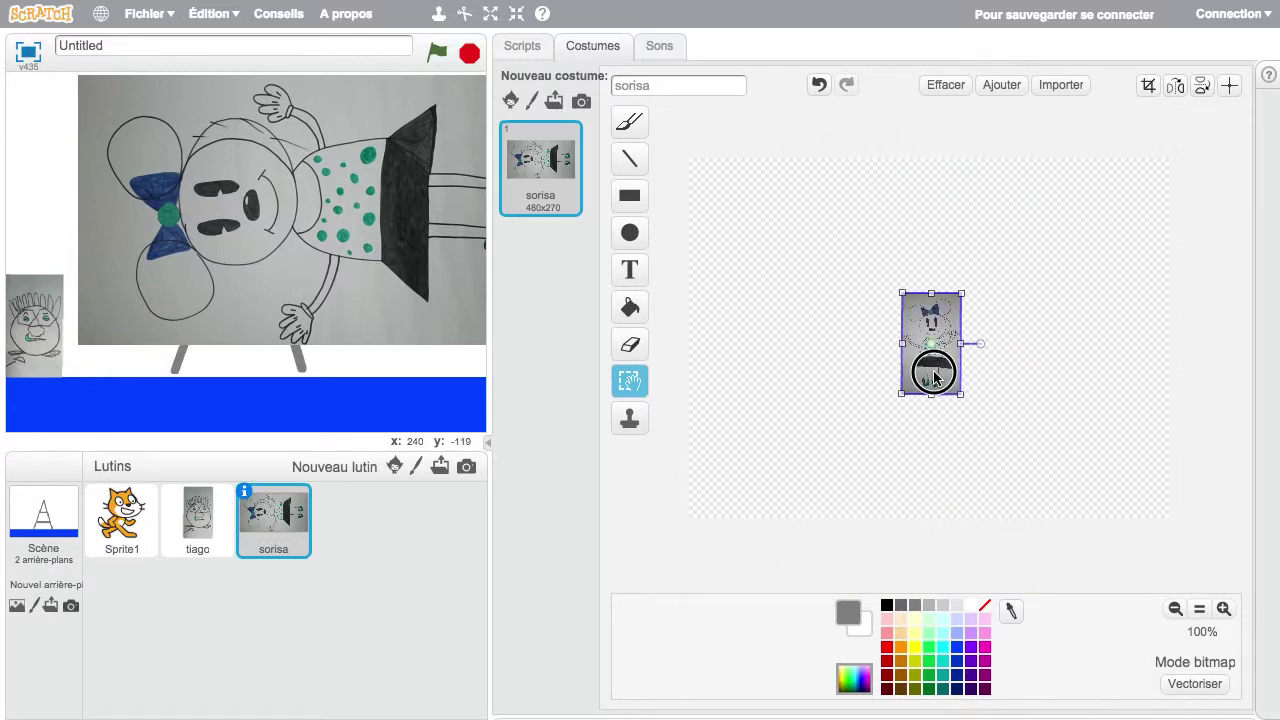
{"action": "left_click", "coordinate": [1030, 366]}
{"action": "left_click_drag", "start_coordinate": [326, 196], "coordinate": [103, 311]}
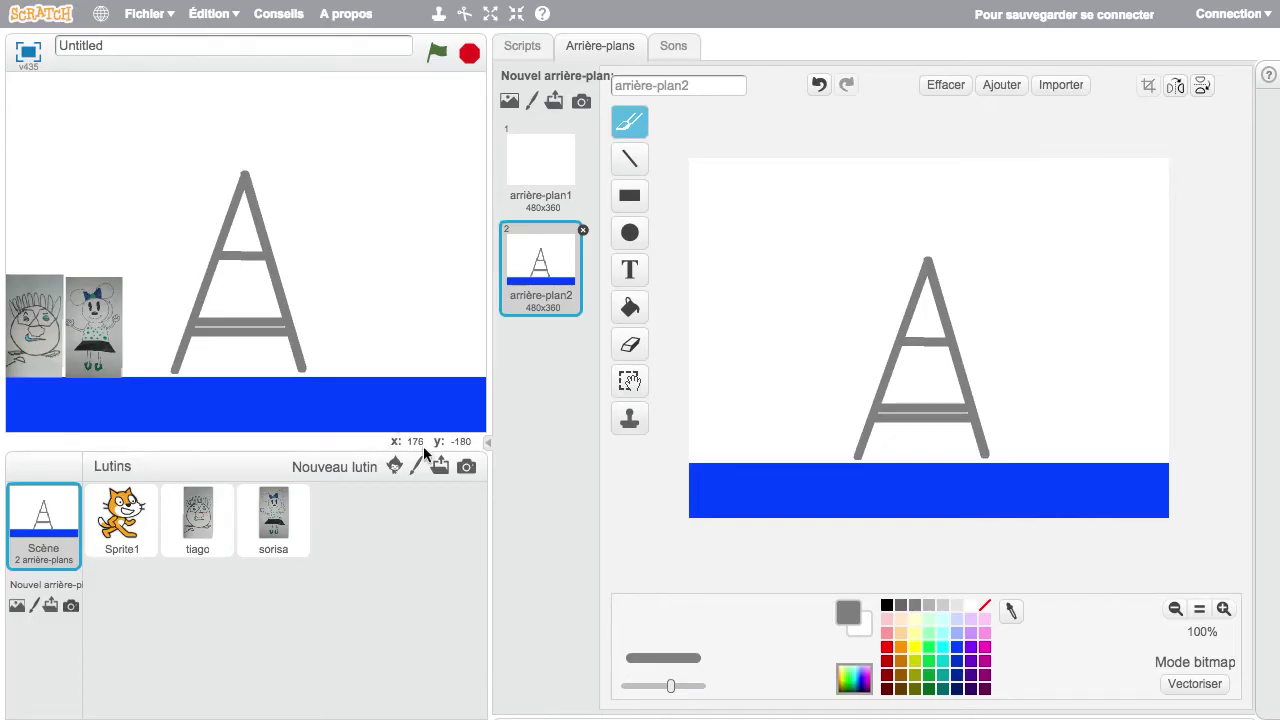
Import coupe.jpg as a new sprite and rotate its whole costume drawing 90 degrees clockwise
{"action": "left_click", "coordinate": [438, 466]}
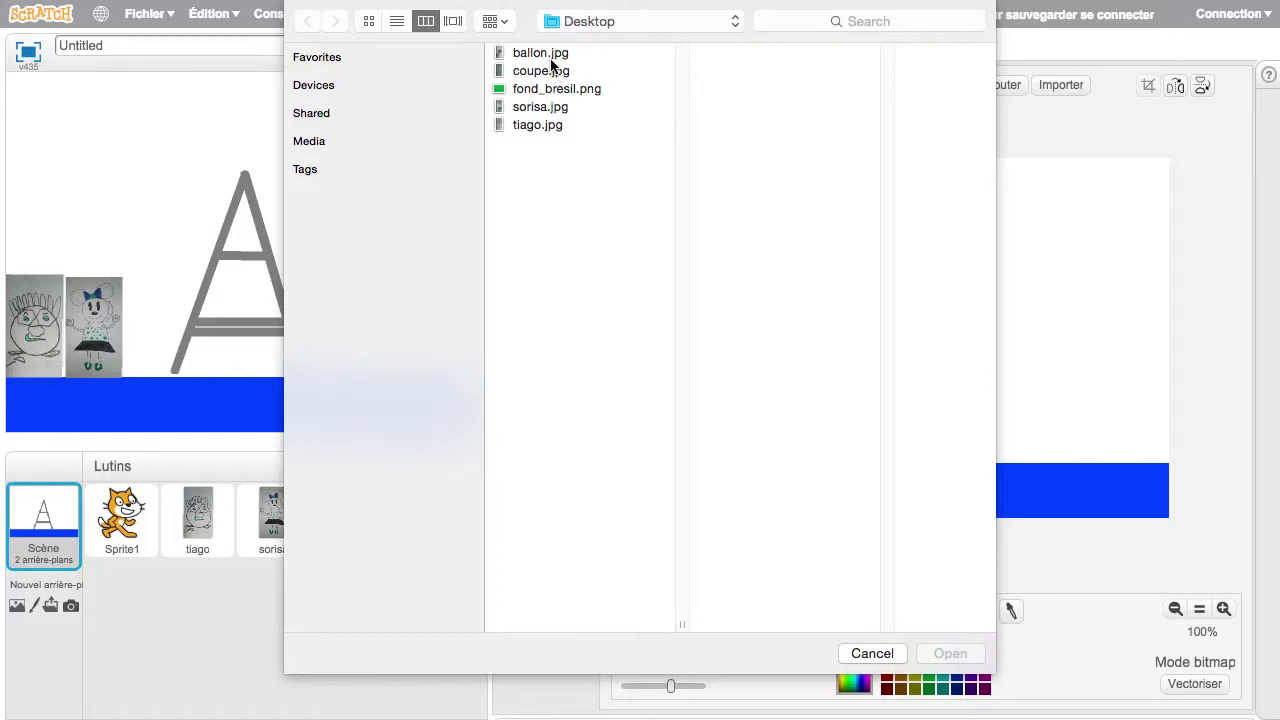
{"action": "double_click", "coordinate": [546, 70]}
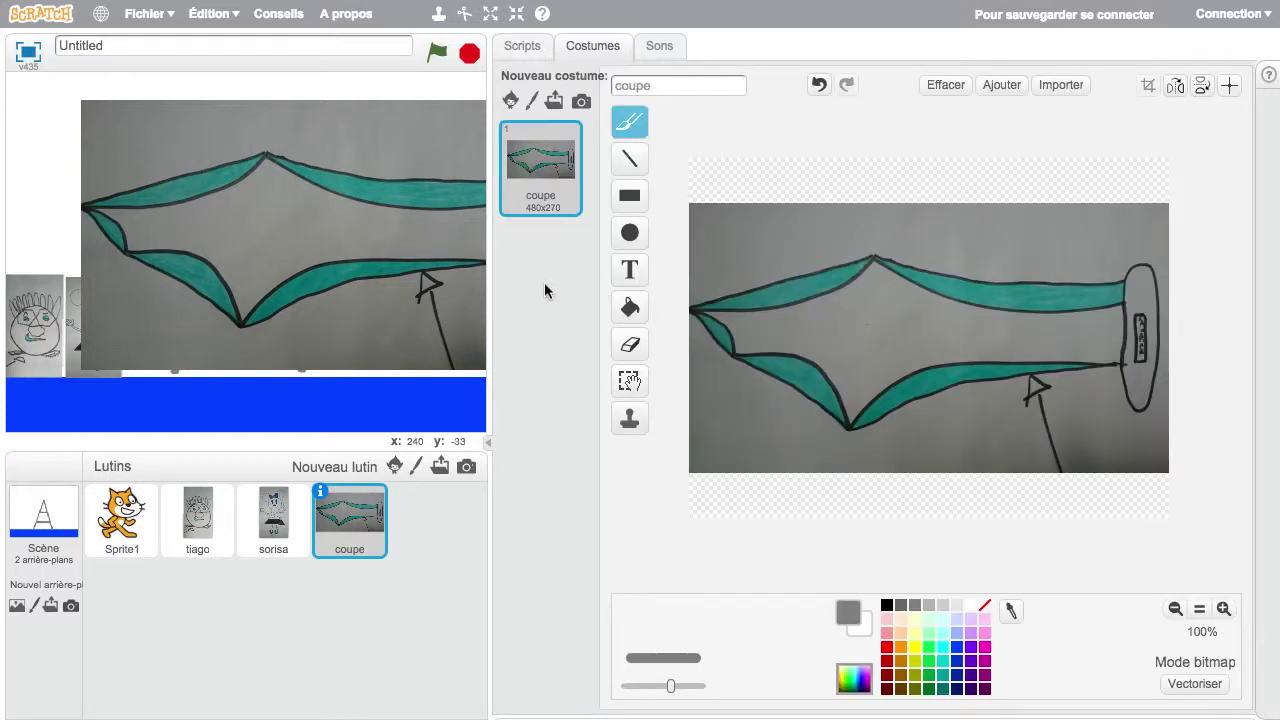
{"action": "left_click_drag", "start_coordinate": [1154, 514], "coordinate": [1176, 480]}
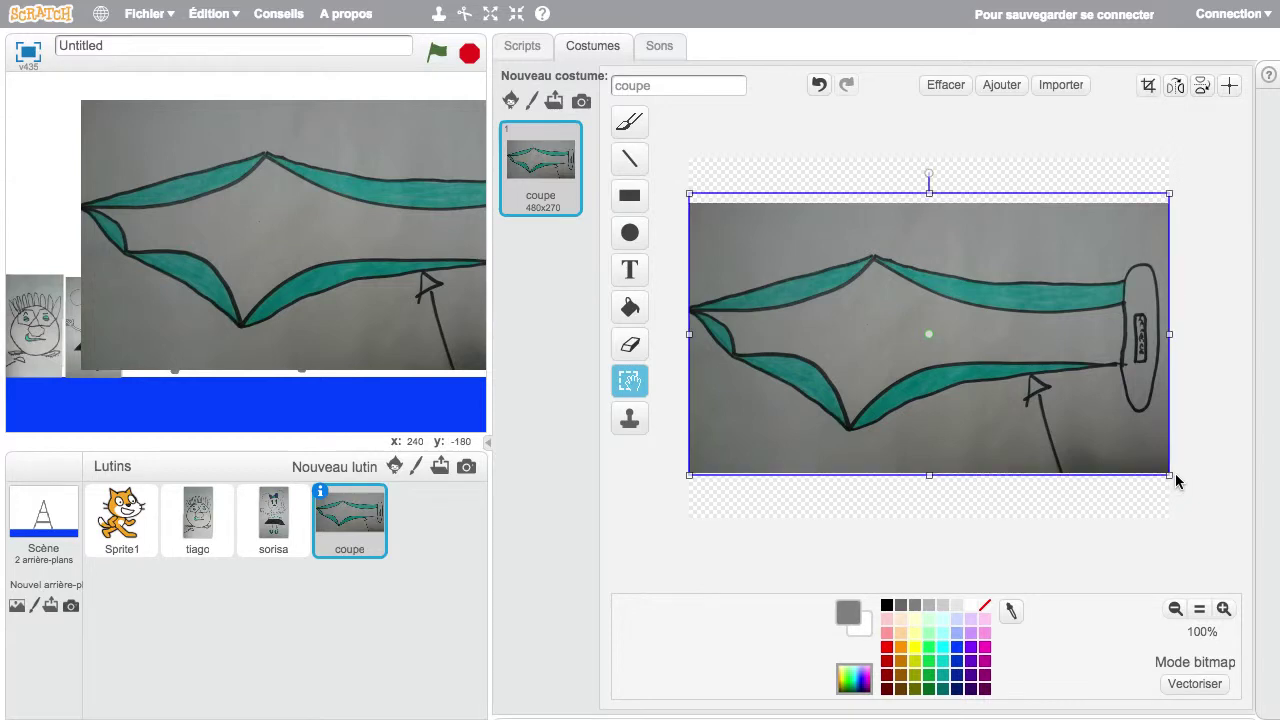
{"action": "left_click_drag", "start_coordinate": [929, 172], "coordinate": [1014, 334]}
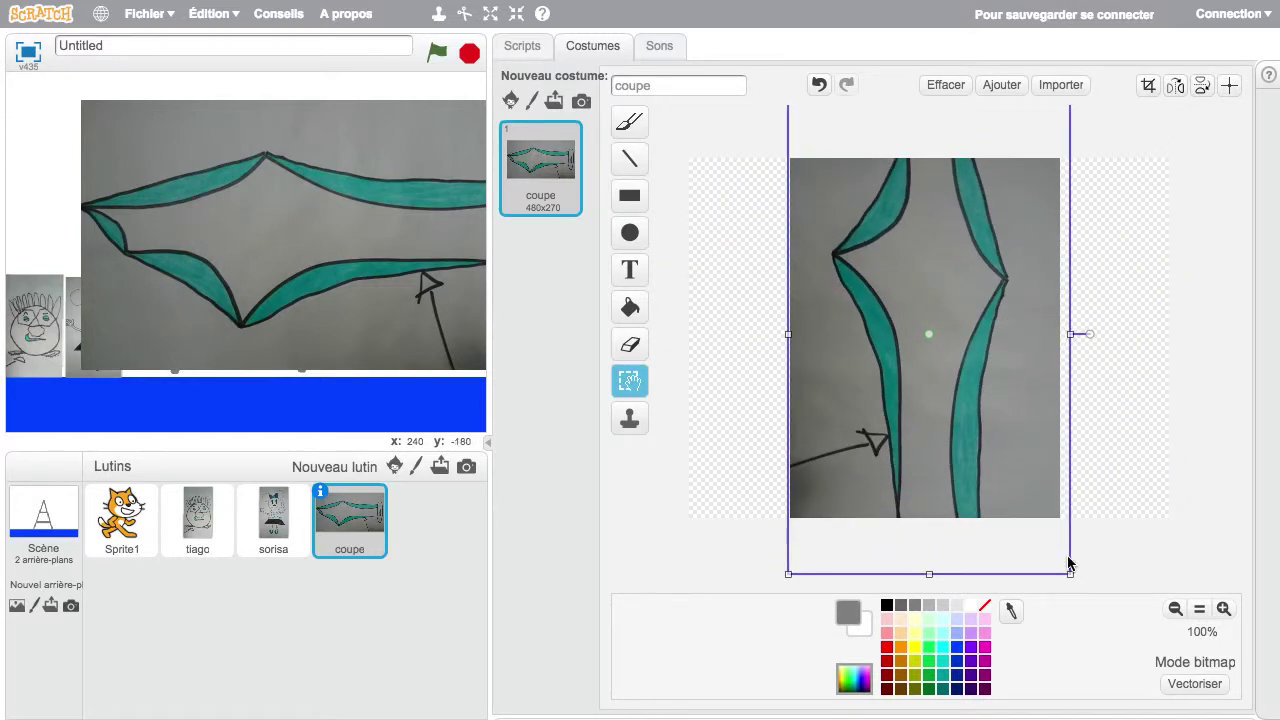
Shrink the coupe drawing to about 33x59 and place the sprite above and to the right of the tower's tip
{"action": "left_click_drag", "start_coordinate": [1070, 574], "coordinate": [937, 360]}
{"action": "left_click", "coordinate": [1020, 372]}
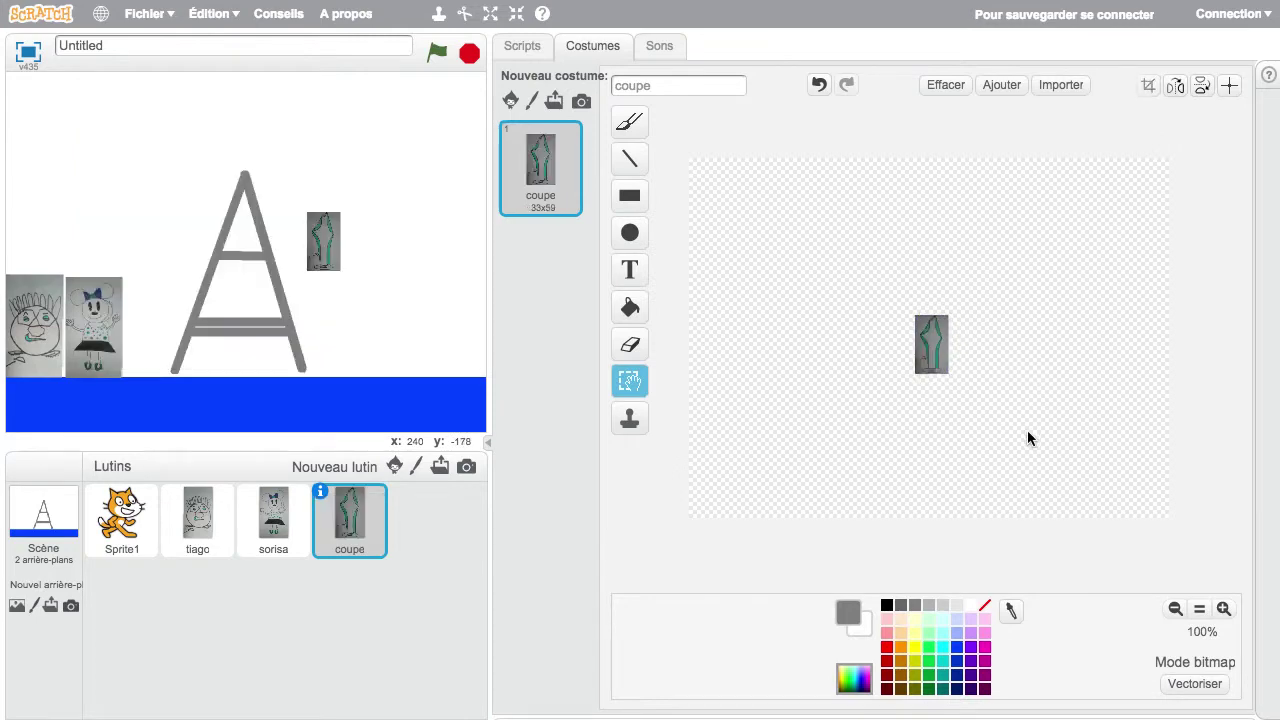
{"action": "left_click_drag", "start_coordinate": [324, 240], "coordinate": [297, 136]}
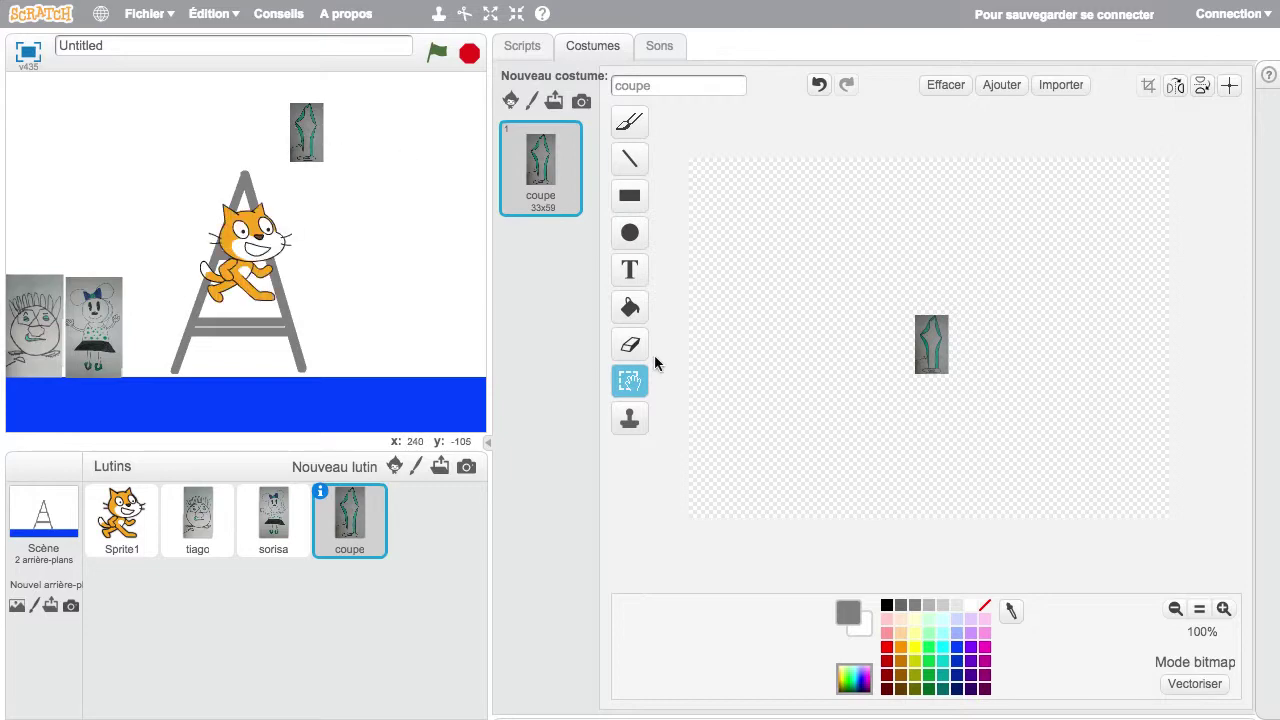
Hide the coupe sprite on the stage and show it again
{"action": "left_click", "coordinate": [531, 48]}
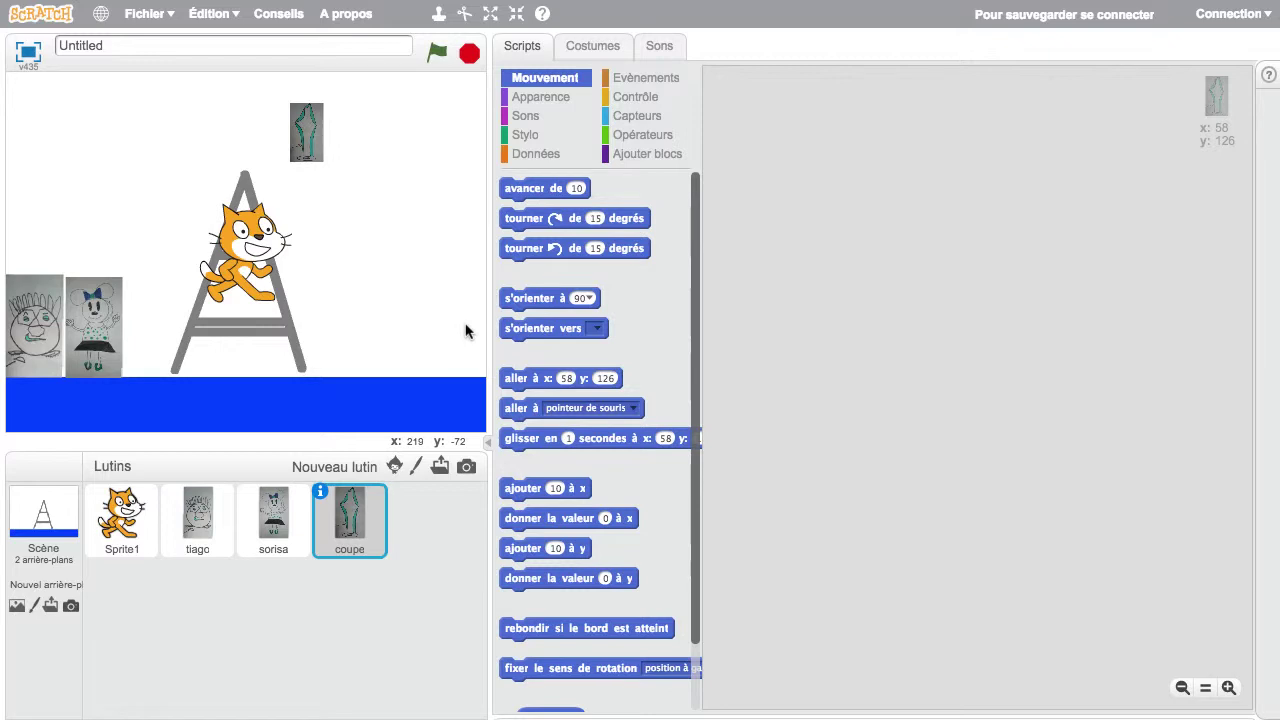
{"action": "right_click", "coordinate": [349, 515]}
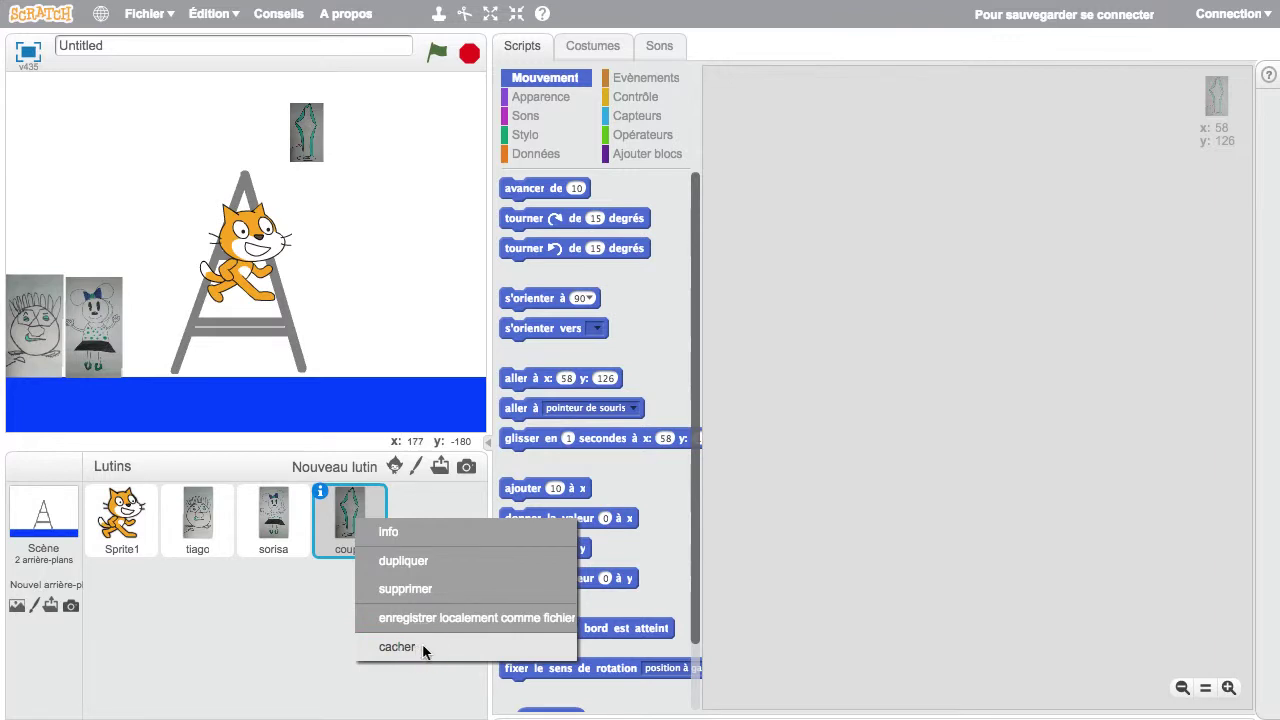
{"action": "left_click", "coordinate": [397, 647]}
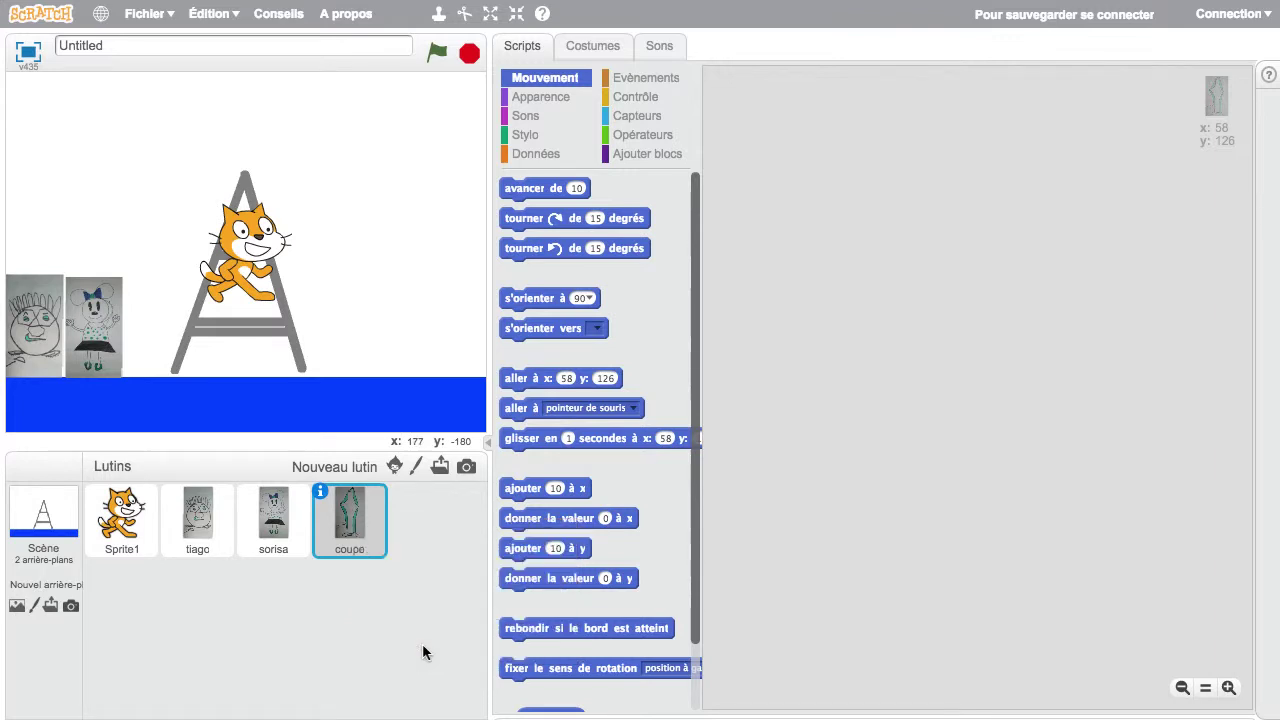
{"action": "right_click", "coordinate": [368, 515]}
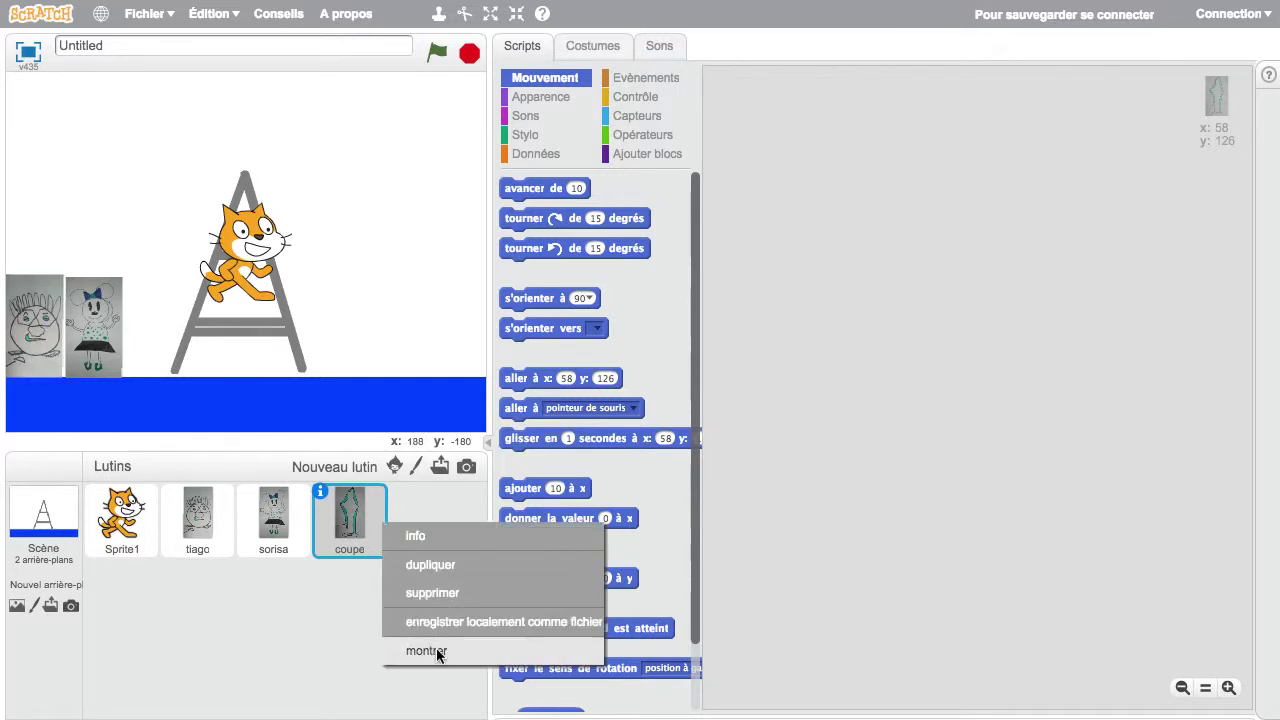
{"action": "left_click", "coordinate": [430, 651]}
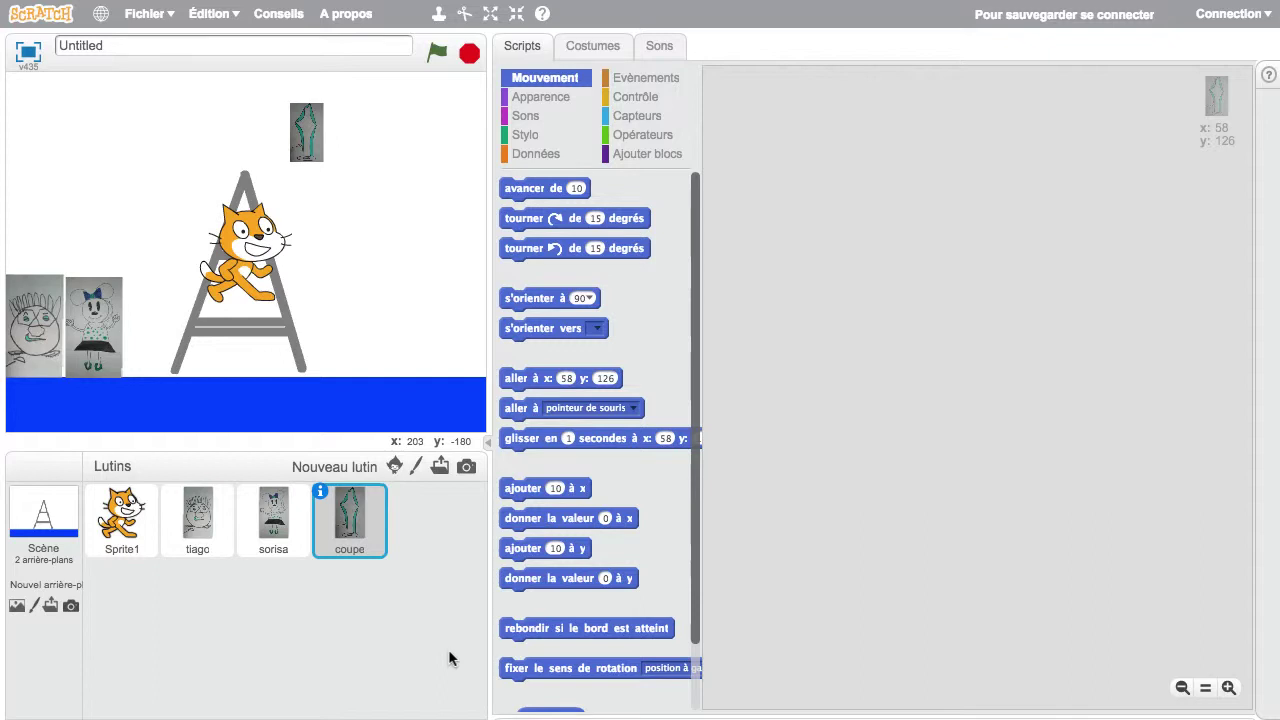
Hide the coupe sprite and the cat sprite Sprite1 on the stage
{"action": "right_click", "coordinate": [377, 525]}
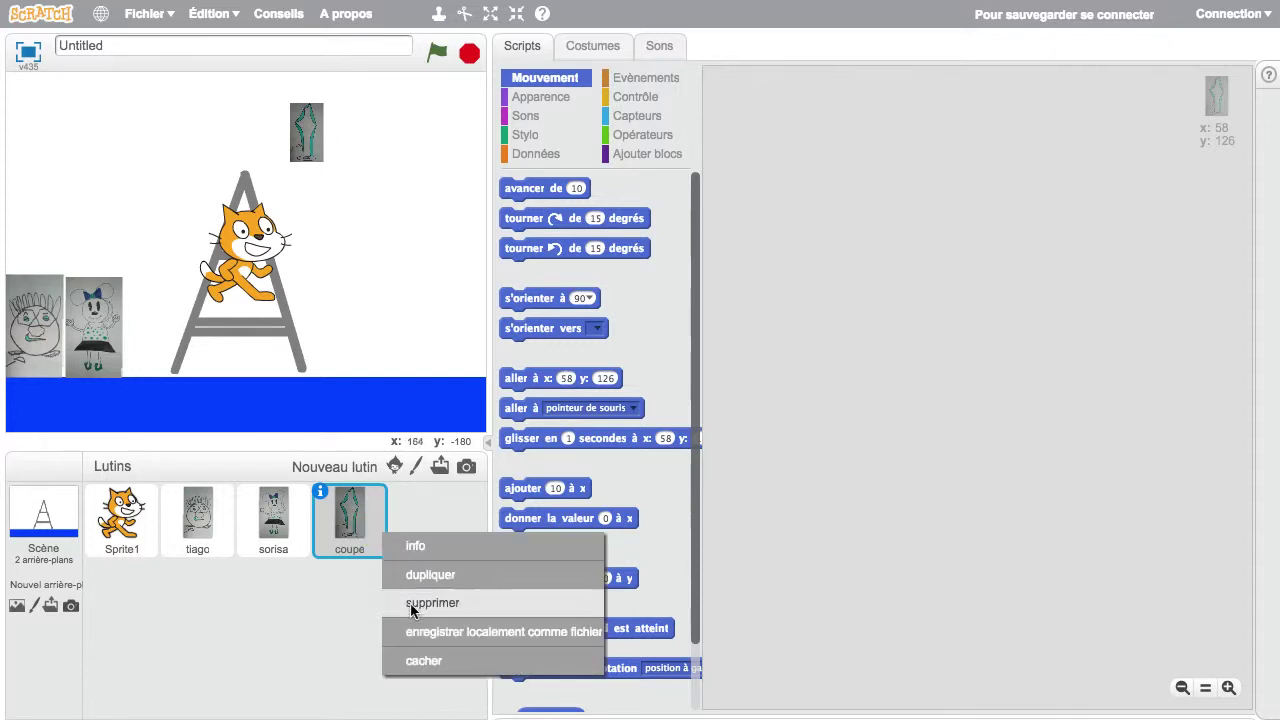
{"action": "left_click", "coordinate": [421, 661]}
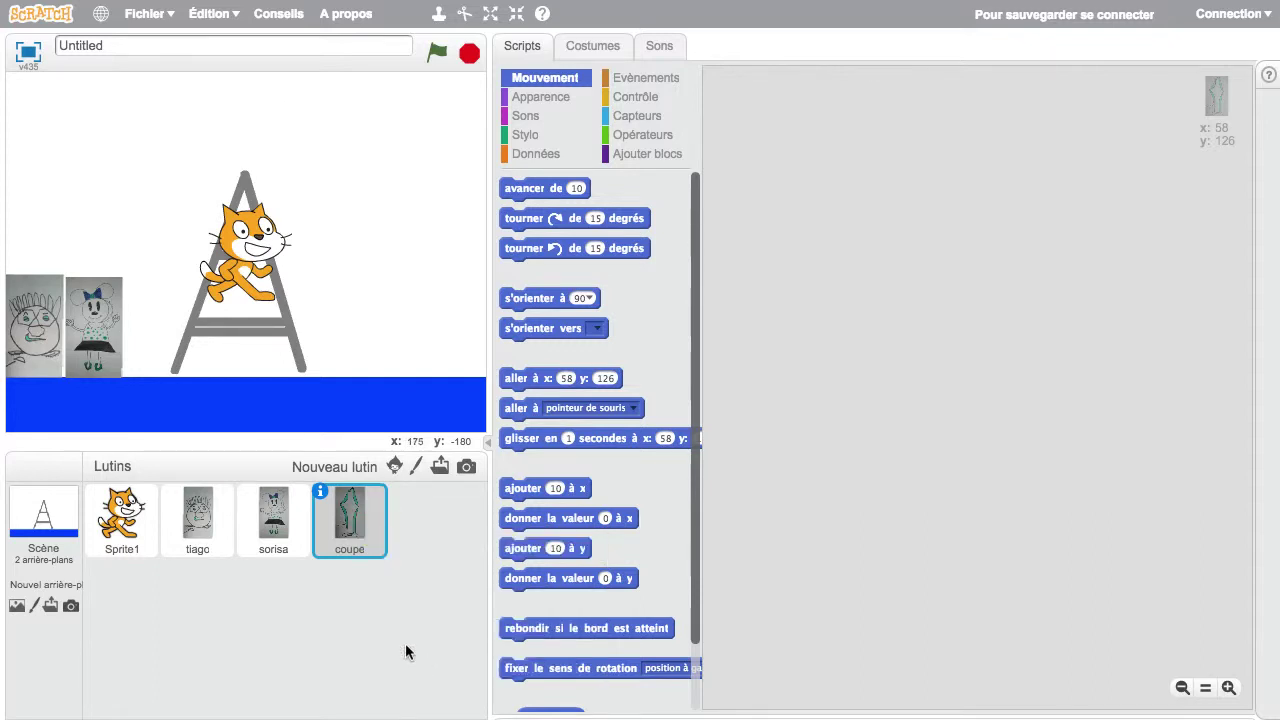
{"action": "right_click", "coordinate": [120, 525]}
{"action": "left_click", "coordinate": [181, 673]}
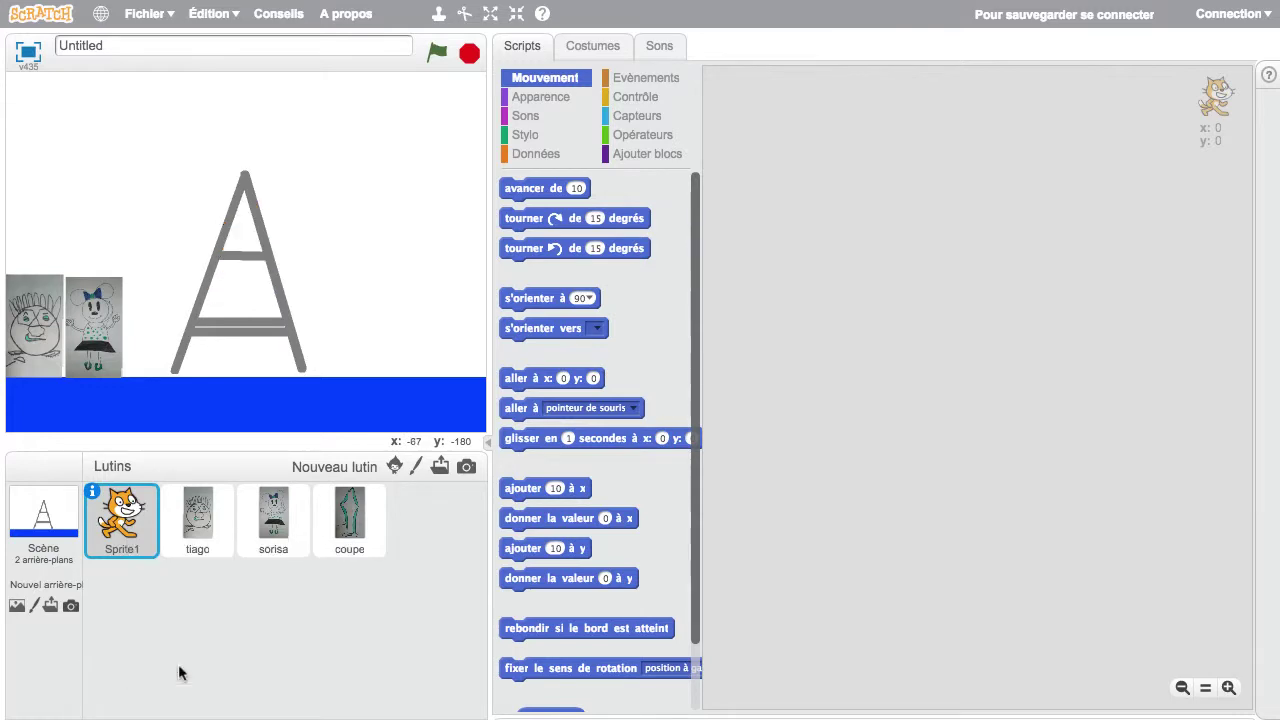